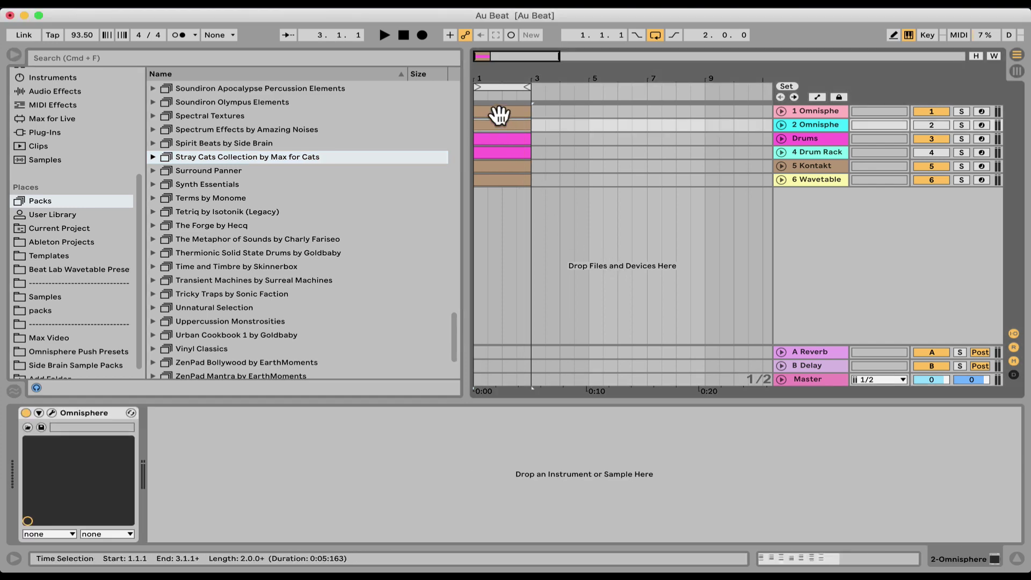
Load Color.amxd from the Audio Effects of the Stray Cats Collection by Max for Cats pack into the set.
{"action": "left_click", "coordinate": [180, 159]}
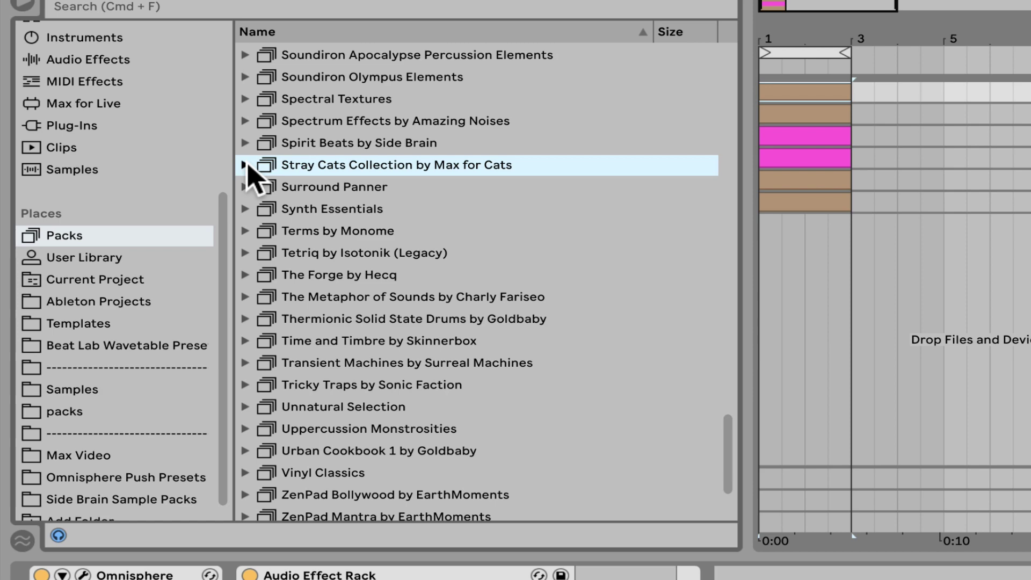
{"action": "left_click", "coordinate": [245, 166]}
{"action": "left_click", "coordinate": [261, 188]}
{"action": "left_click", "coordinate": [261, 188]}
{"action": "left_click", "coordinate": [333, 313]}
{"action": "left_click", "coordinate": [343, 298]}
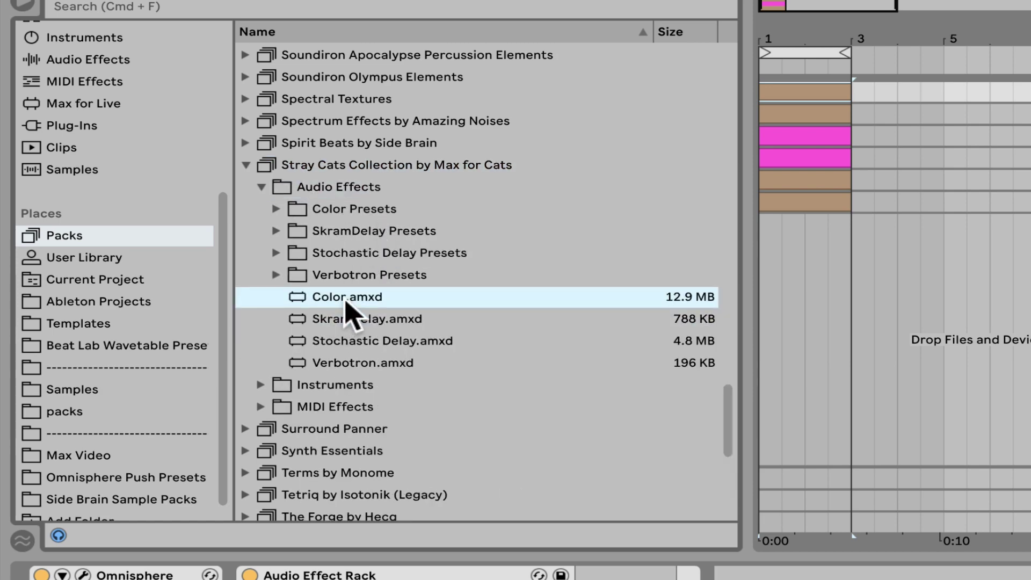
{"action": "left_click_drag", "start_coordinate": [329, 298], "coordinate": [831, 378]}
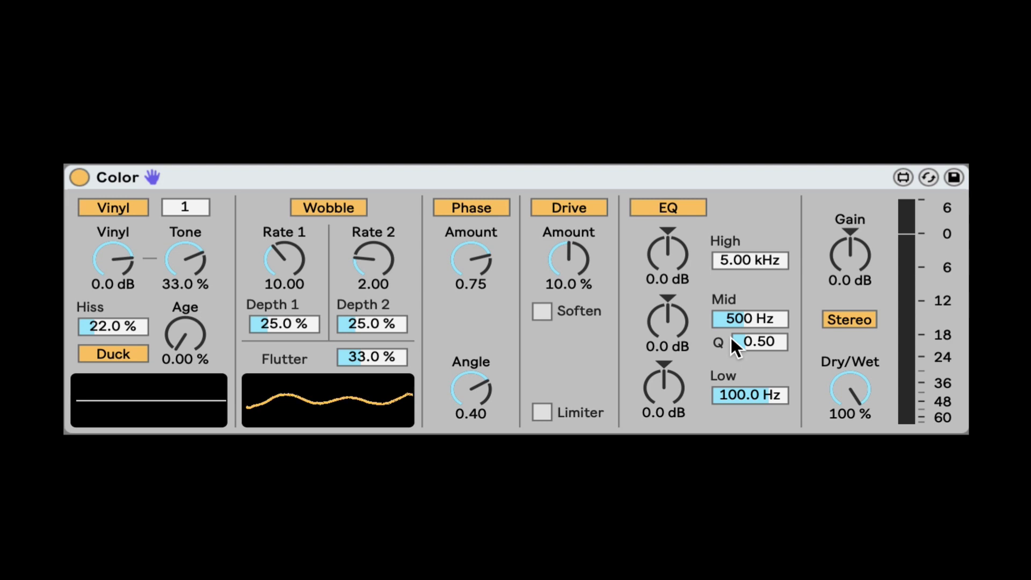
Turn off the EQ, Drive, Phase, Wobble and Vinyl sections of the Color device.
{"action": "left_click", "coordinate": [564, 180]}
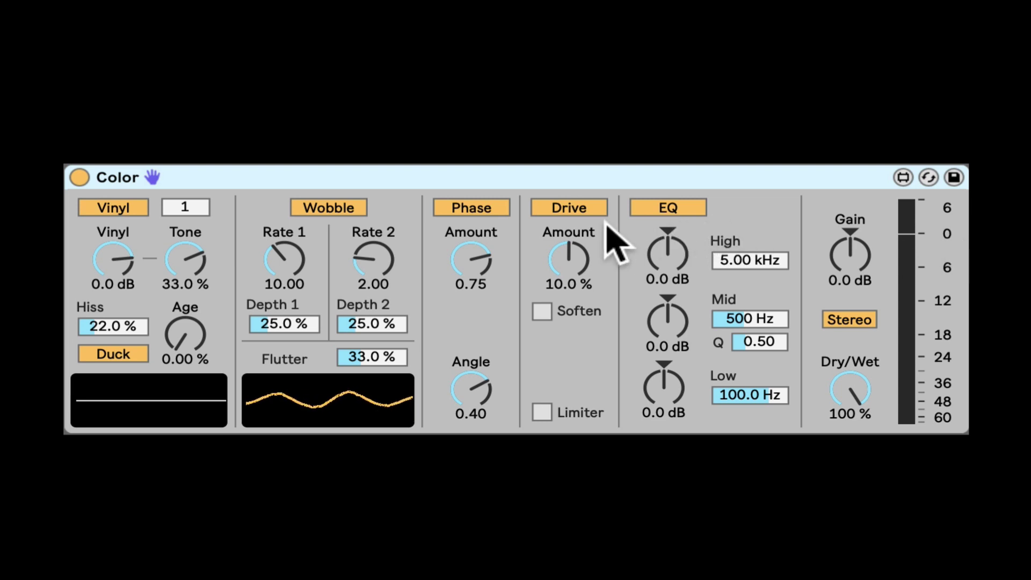
{"action": "left_click", "coordinate": [668, 209]}
{"action": "left_click", "coordinate": [569, 208]}
{"action": "left_click", "coordinate": [471, 209]}
{"action": "left_click", "coordinate": [330, 210]}
{"action": "left_click", "coordinate": [113, 207]}
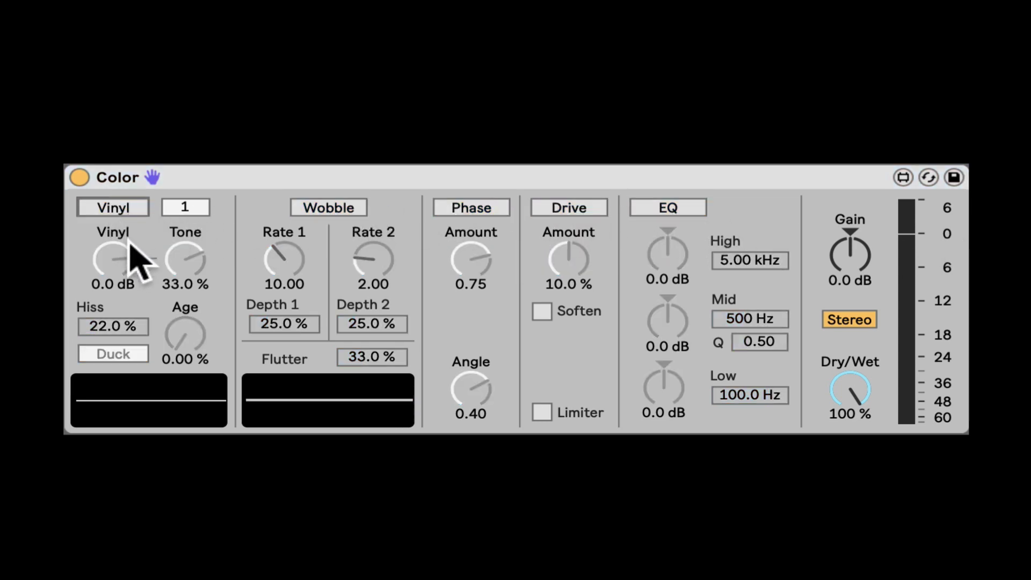
{"action": "left_click", "coordinate": [194, 176]}
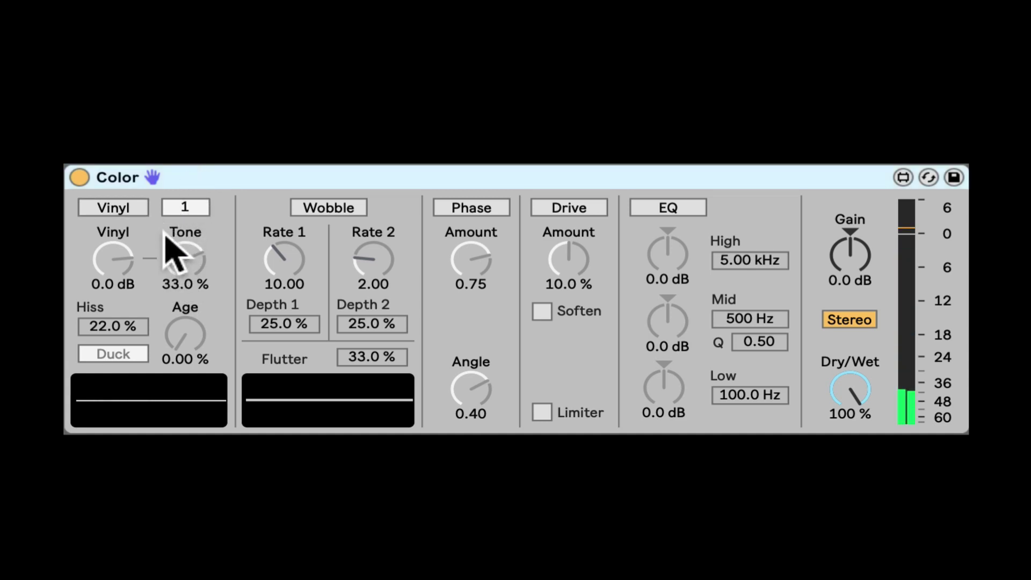
Turn on the Vinyl section and select vinyl noise number 11.
{"action": "left_click", "coordinate": [111, 209]}
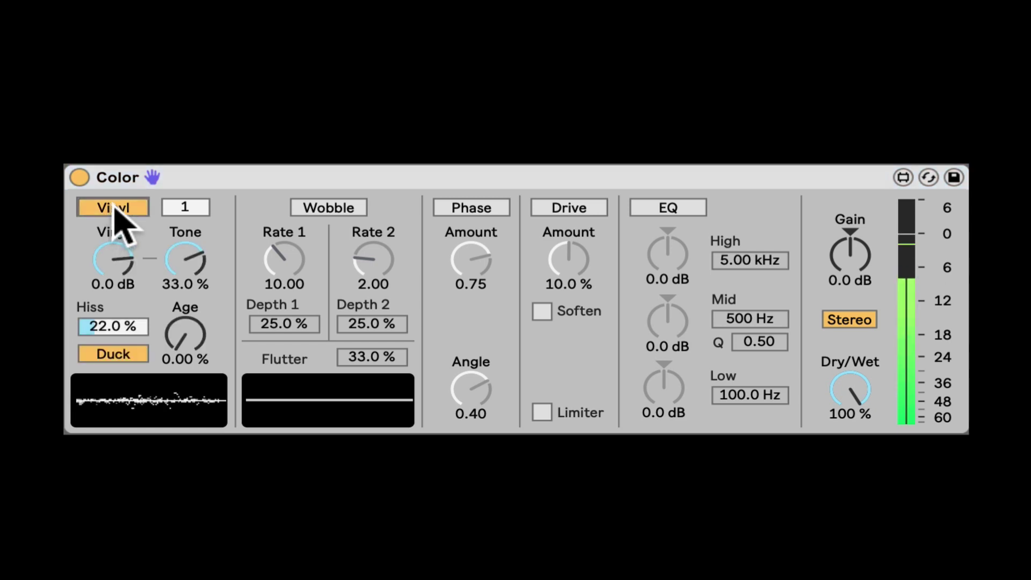
{"action": "left_click", "coordinate": [186, 204]}
{"action": "mouse_move", "coordinate": [187, 204]}
{"action": "left_mouse_down"}
{"action": "mouse_move", "coordinate": [186, 181]}
{"action": "mouse_move", "coordinate": [186, 197]}
{"action": "left_mouse_up"}
{"action": "left_click", "coordinate": [188, 204]}
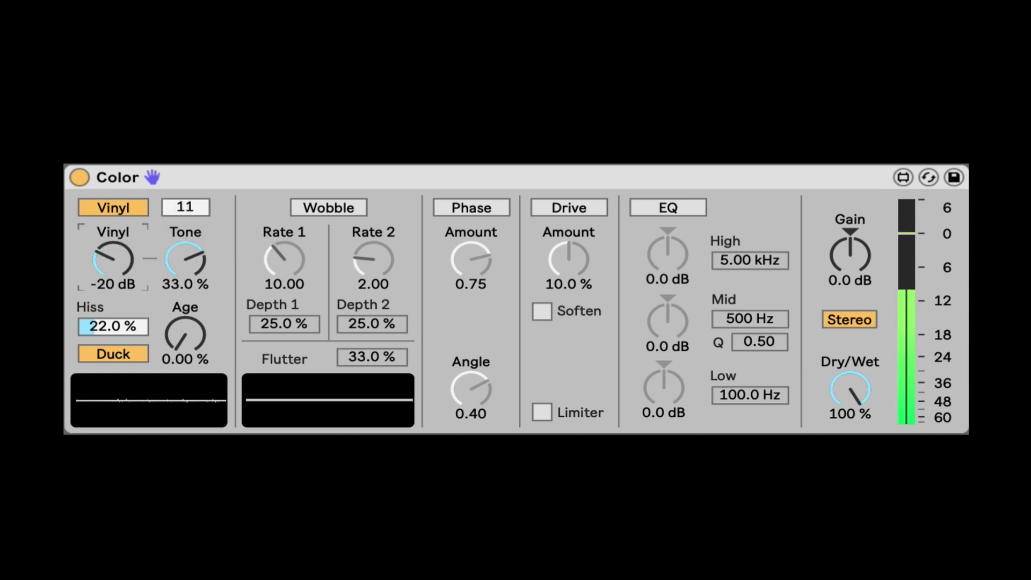
Set the Vinyl level to -0.5 dB and its Tone to 27.3%.
{"action": "left_click_drag", "start_coordinate": [113, 259], "coordinate": [113, 236]}
{"action": "left_click", "coordinate": [172, 253]}
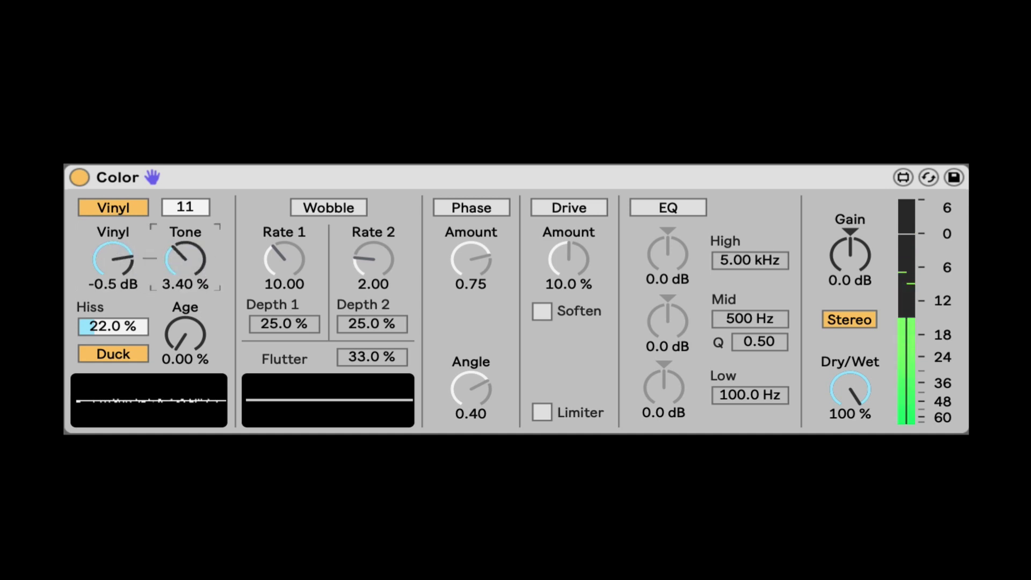
{"action": "left_click_drag", "start_coordinate": [203, 264], "coordinate": [202, 301]}
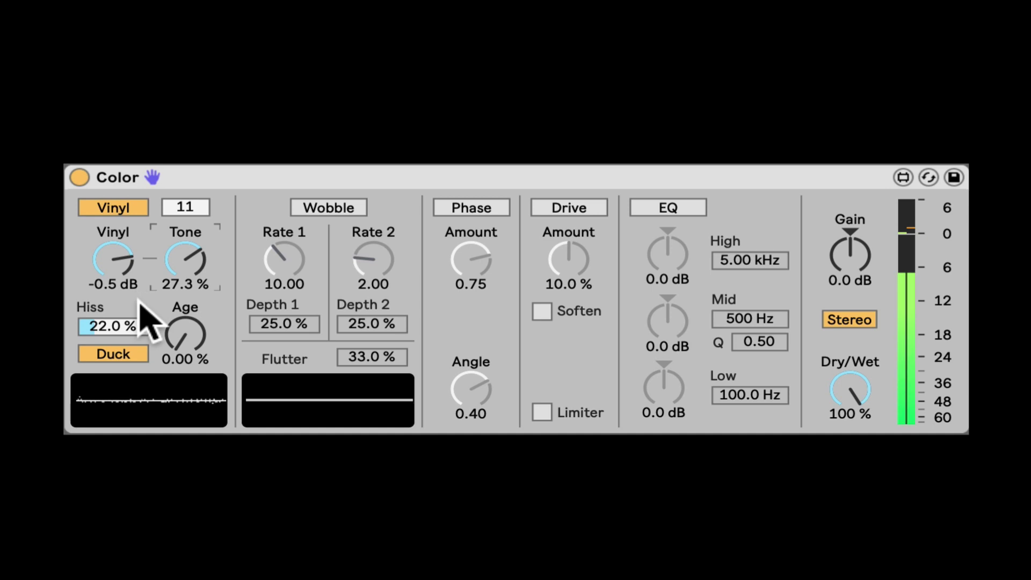
Lower the Vinyl level to -inf dB, then raise Hiss to 100% and Age to 18.1%.
{"action": "left_click", "coordinate": [117, 266]}
{"action": "left_click_drag", "start_coordinate": [117, 265], "coordinate": [116, 290]}
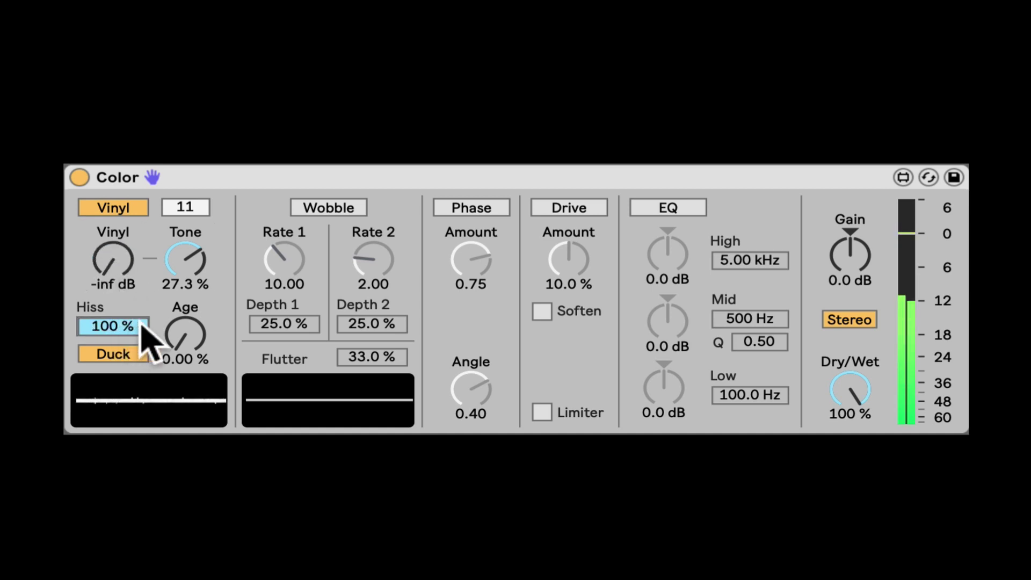
{"action": "left_click_drag", "start_coordinate": [184, 341], "coordinate": [184, 330]}
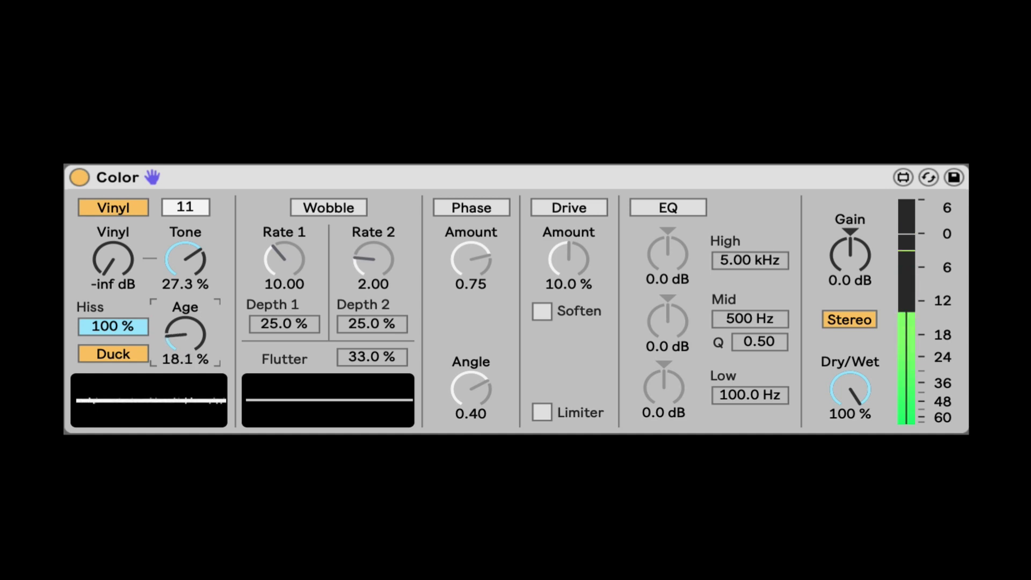
With Age and Hiss at 0% and the Vinyl level at 2.4 dB, compare the crackle with Duck off and on.
{"action": "left_click_drag", "start_coordinate": [184, 330], "coordinate": [184, 371]}
{"action": "left_click_drag", "start_coordinate": [101, 314], "coordinate": [100, 343]}
{"action": "left_click_drag", "start_coordinate": [95, 244], "coordinate": [95, 214]}
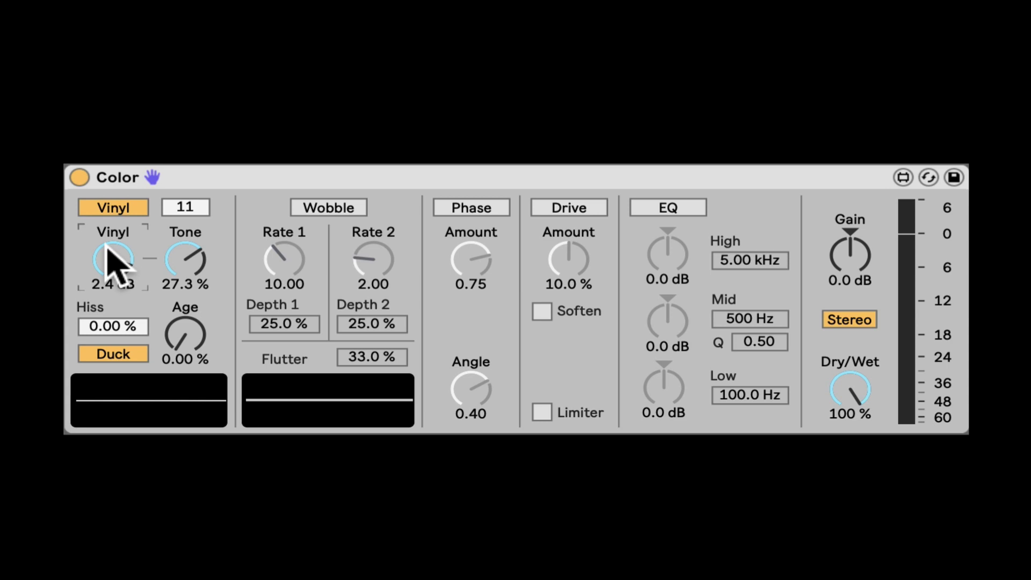
{"action": "left_click", "coordinate": [113, 354]}
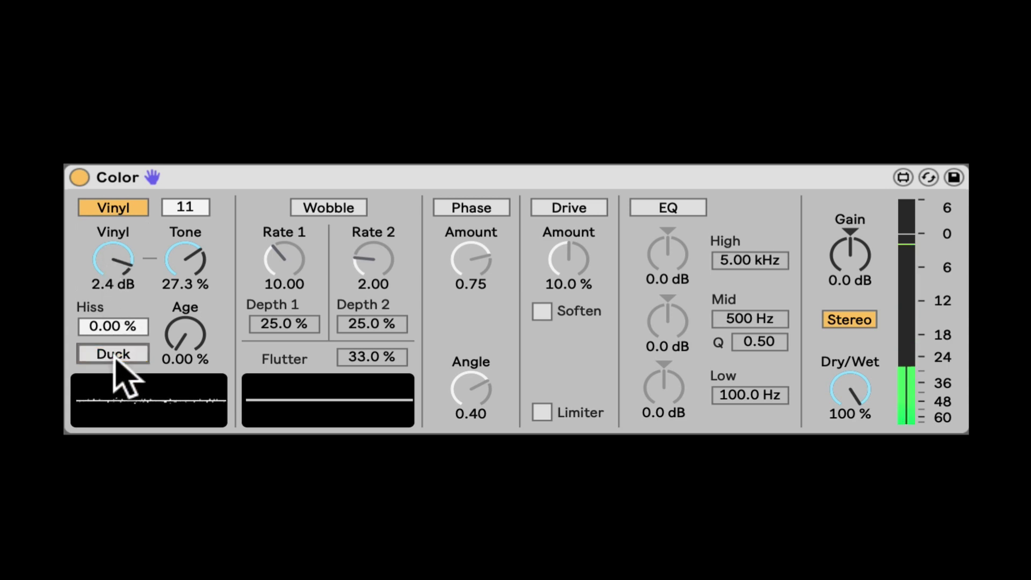
{"action": "left_click", "coordinate": [120, 355]}
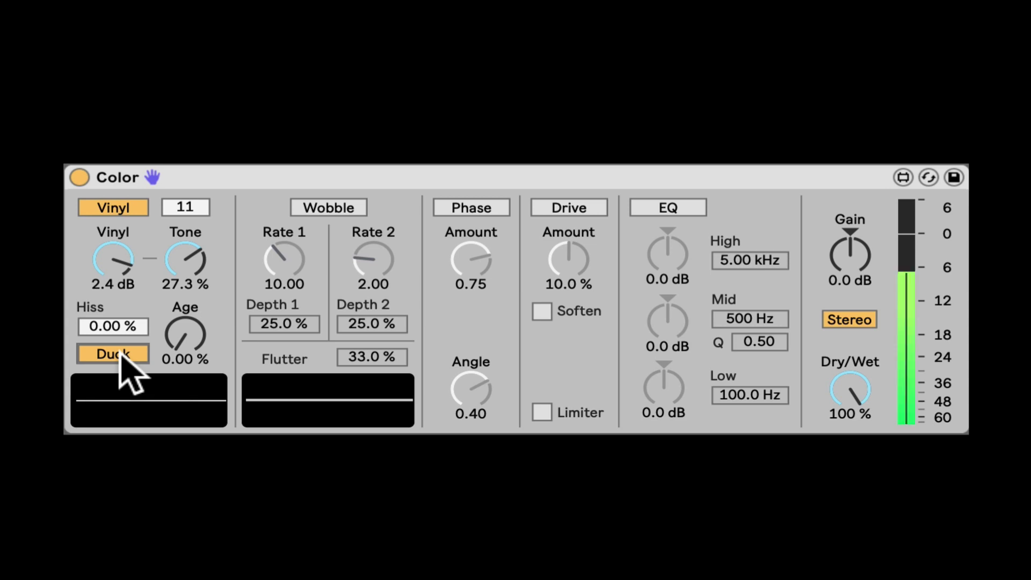
Set Hiss to 45.7%, Age to 29.9% and the Vinyl level to -21 dB, comparing against the bypassed Vinyl section.
{"action": "left_click_drag", "start_coordinate": [120, 329], "coordinate": [127, 309]}
{"action": "left_click_drag", "start_coordinate": [207, 349], "coordinate": [207, 322]}
{"action": "left_click_drag", "start_coordinate": [96, 276], "coordinate": [96, 296]}
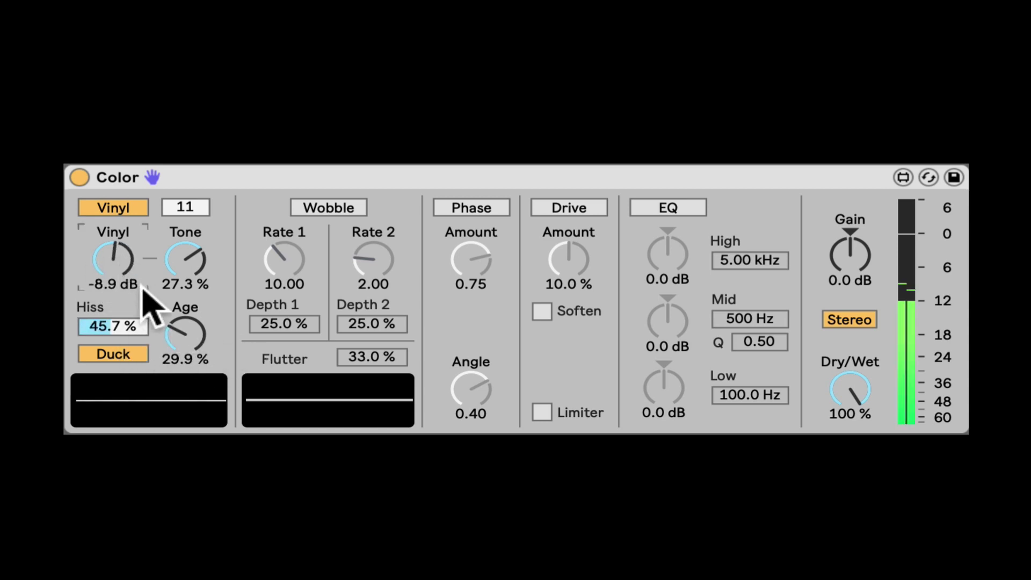
{"action": "left_click", "coordinate": [144, 207]}
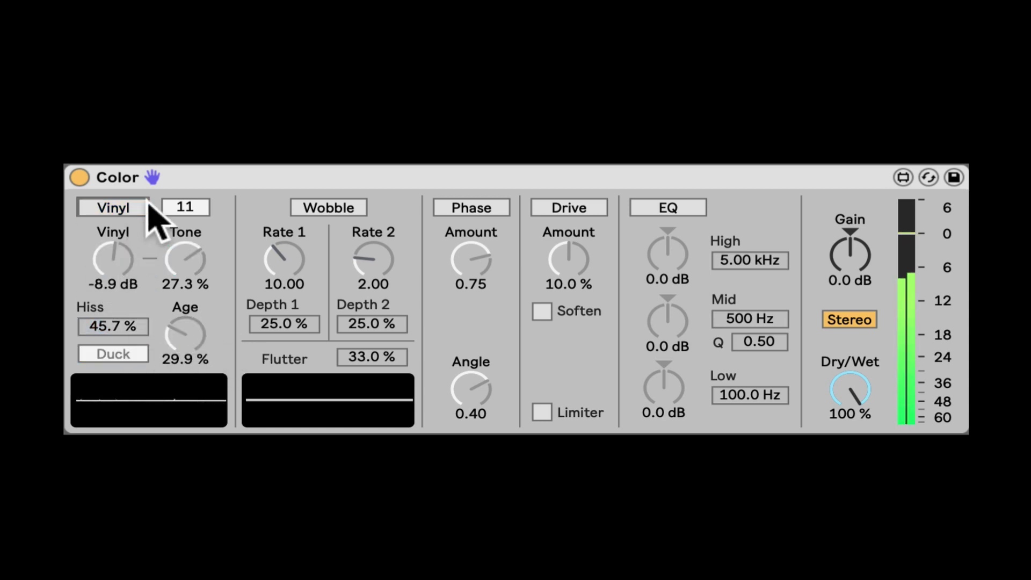
{"action": "left_click", "coordinate": [141, 209]}
{"action": "left_click_drag", "start_coordinate": [132, 255], "coordinate": [122, 274]}
Turn on the Wobble section and turn off the Vinyl section.
{"action": "left_click", "coordinate": [331, 208]}
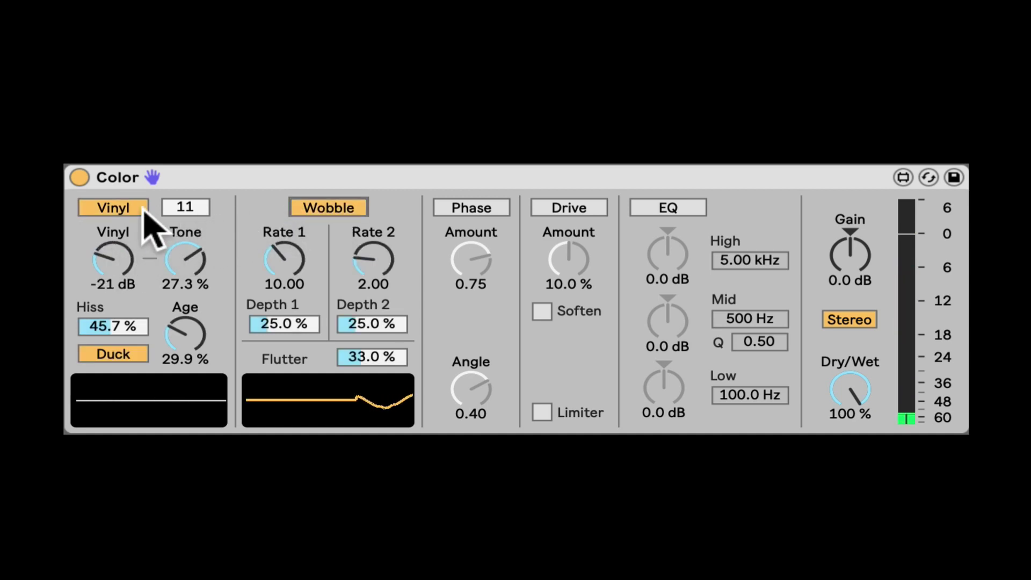
{"action": "left_click", "coordinate": [143, 209]}
{"action": "left_click", "coordinate": [339, 206]}
{"action": "left_click", "coordinate": [339, 207]}
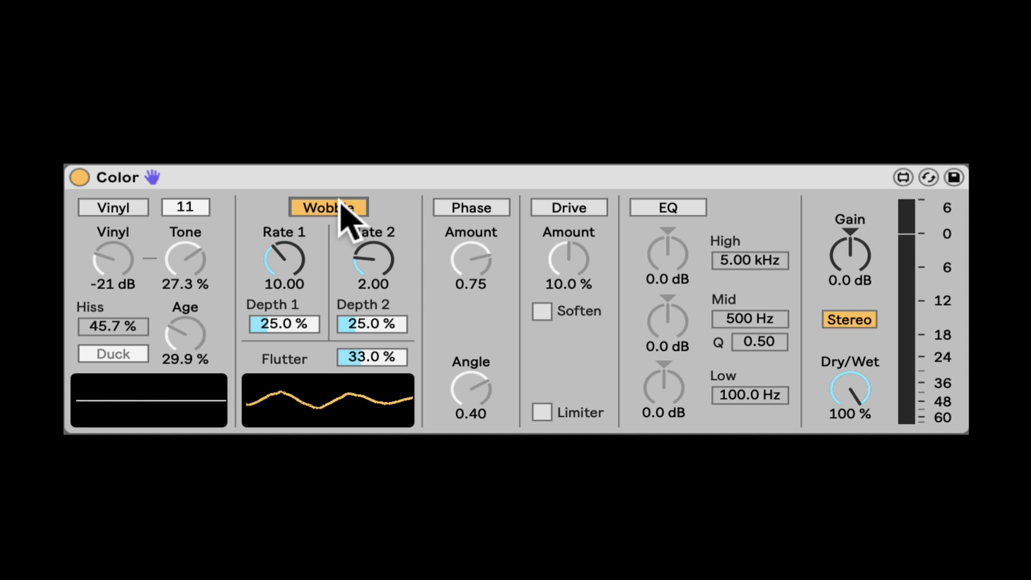
Isolate the first wobble with Flutter and Depth 2 at 0%, Rate 2 at 0.30 and Rate 1 at 13.65.
{"action": "left_click_drag", "start_coordinate": [283, 250], "coordinate": [283, 239]}
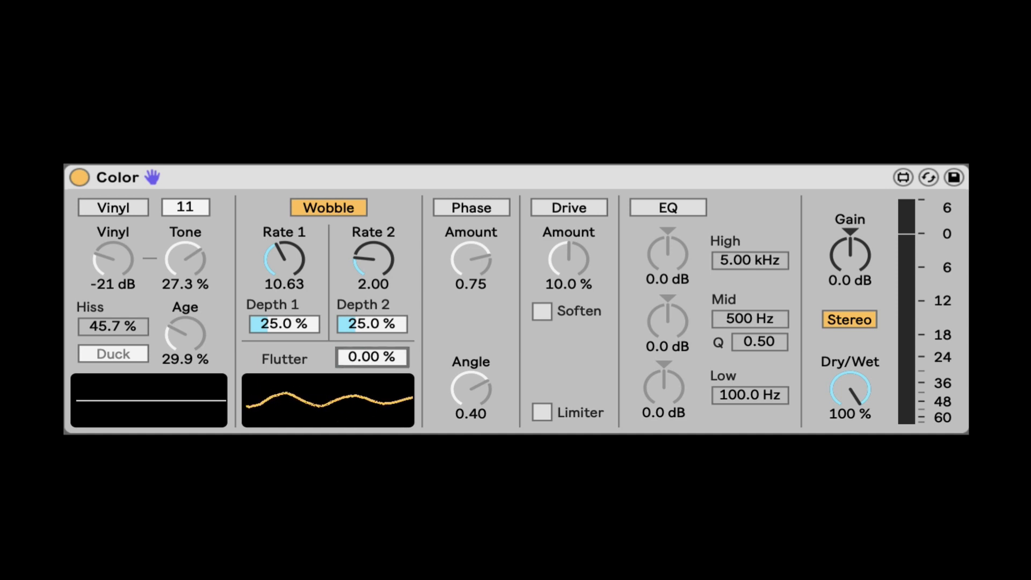
{"action": "left_click_drag", "start_coordinate": [371, 251], "coordinate": [359, 352]}
{"action": "left_click_drag", "start_coordinate": [288, 261], "coordinate": [289, 236]}
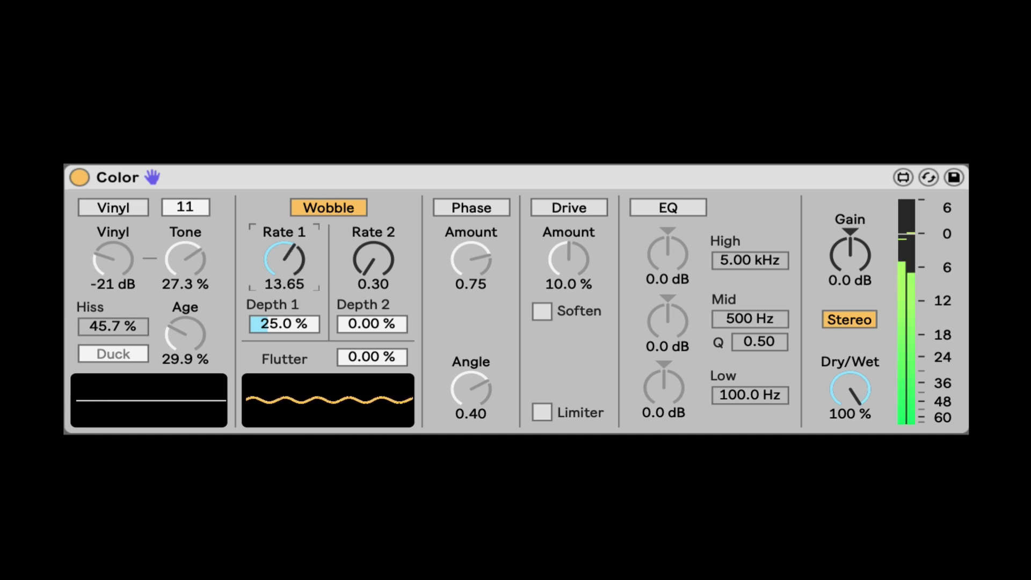
Set the first wobble to Rate 10.50 and Depth 22.8%, and the second to Rate 2.91 and Depth 15.0%.
{"action": "left_click_drag", "start_coordinate": [292, 284], "coordinate": [292, 276]}
{"action": "left_click_drag", "start_coordinate": [295, 329], "coordinate": [294, 365]}
{"action": "left_click_drag", "start_coordinate": [288, 271], "coordinate": [288, 282]}
{"action": "left_click_drag", "start_coordinate": [380, 230], "coordinate": [380, 209]}
{"action": "mouse_move", "coordinate": [368, 329]}
{"action": "left_mouse_down"}
{"action": "mouse_move", "coordinate": [368, 317]}
{"action": "mouse_move", "coordinate": [368, 337]}
{"action": "left_mouse_up"}
{"action": "left_click_drag", "start_coordinate": [368, 248], "coordinate": [369, 263]}
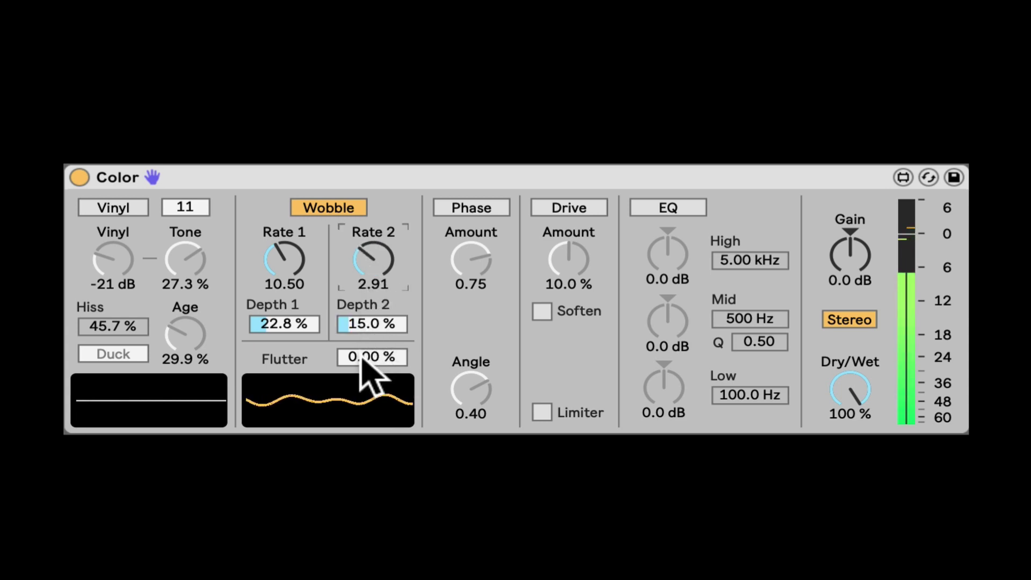
Set Flutter to 100%, Rate 2 to 0.30 with Depth 2 at 0%, and Rate 1 to 8.87 with Depth 1 at 70.1%.
{"action": "left_click_drag", "start_coordinate": [362, 358], "coordinate": [365, 333]}
{"action": "left_click_drag", "start_coordinate": [368, 250], "coordinate": [368, 284]}
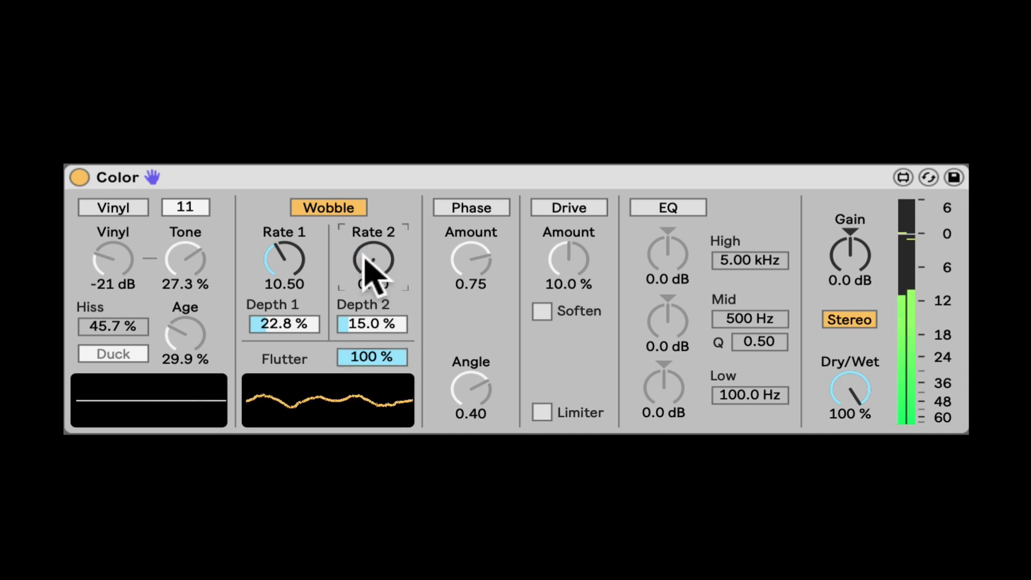
{"action": "left_click_drag", "start_coordinate": [359, 321], "coordinate": [336, 329]}
{"action": "mouse_move", "coordinate": [312, 280]}
{"action": "left_mouse_down"}
{"action": "mouse_move", "coordinate": [311, 263]}
{"action": "mouse_move", "coordinate": [311, 284]}
{"action": "left_mouse_up"}
{"action": "left_click_drag", "start_coordinate": [295, 327], "coordinate": [295, 314]}
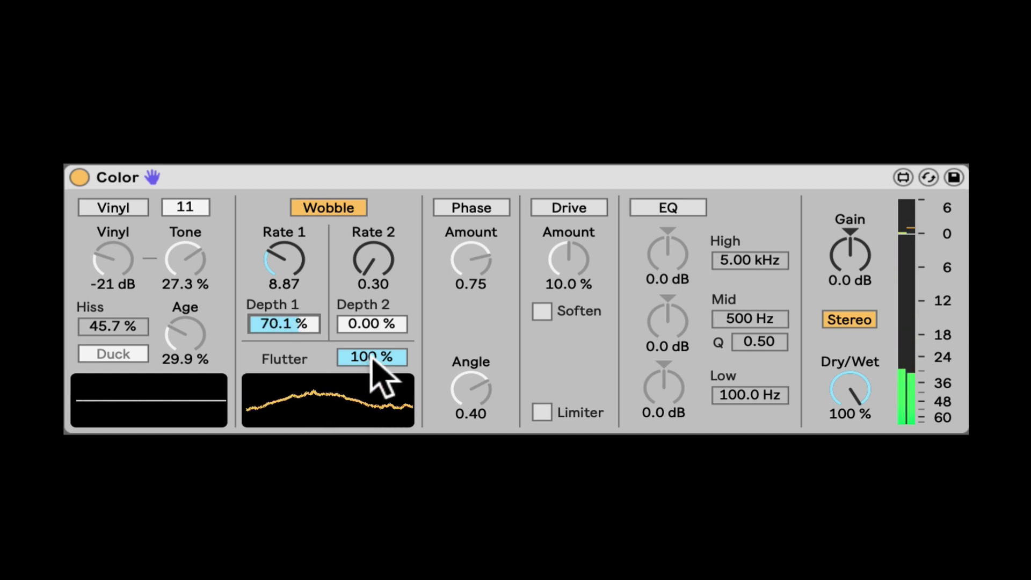
Set Flutter to 0% and turn off the Wobble section.
{"action": "left_click_drag", "start_coordinate": [362, 356], "coordinate": [375, 369]}
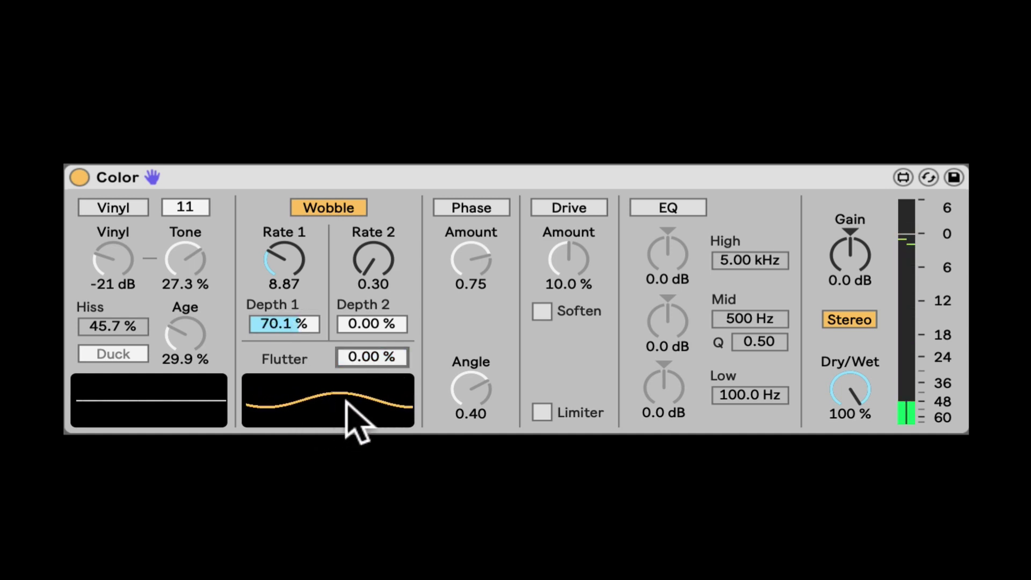
{"action": "left_click_drag", "start_coordinate": [383, 359], "coordinate": [382, 330]}
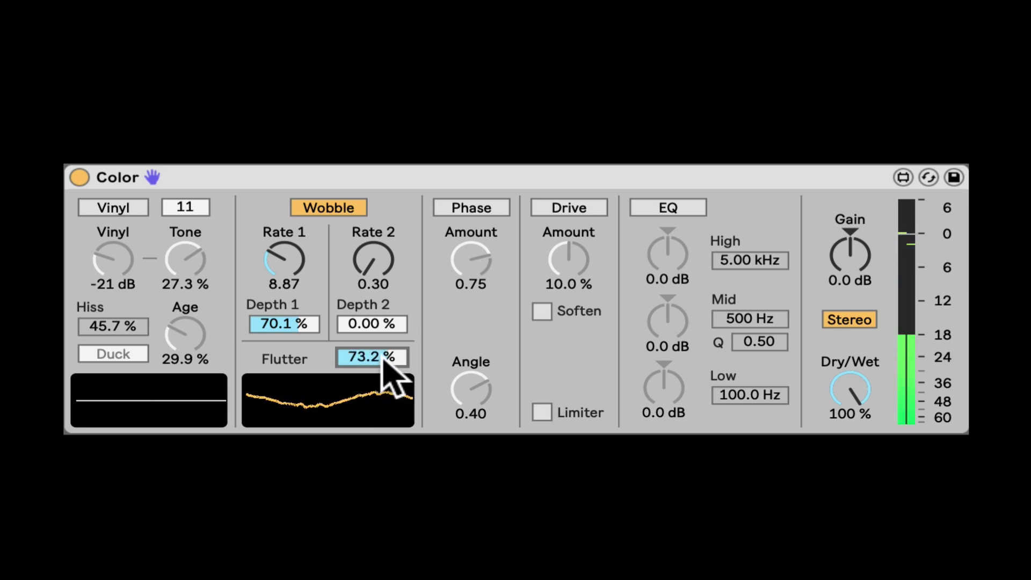
{"action": "left_click", "coordinate": [343, 211]}
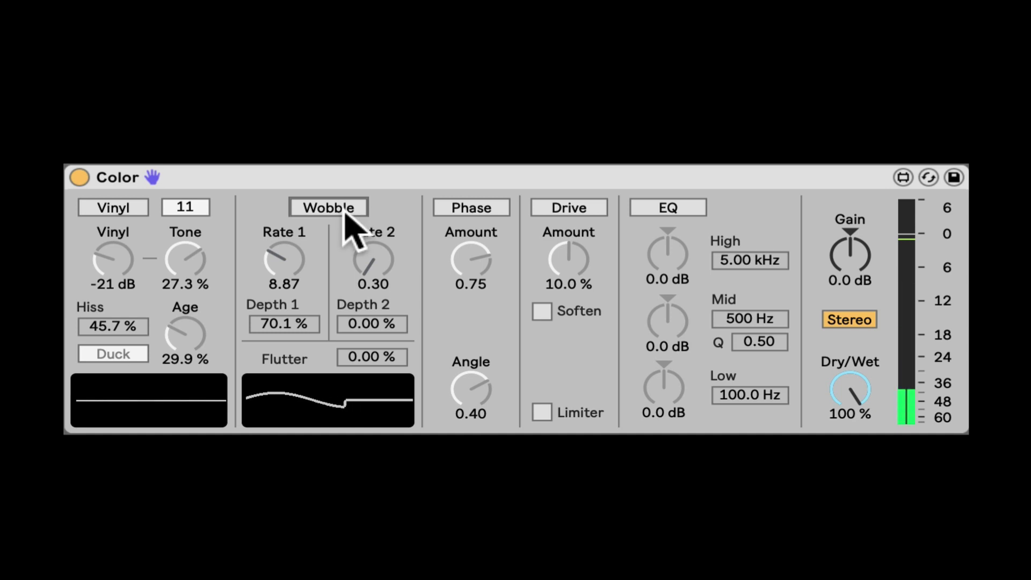
Audition the Phase section with Amount at 0.75 and Angle set to 0.45, then turn Phase off.
{"action": "left_click", "coordinate": [464, 209]}
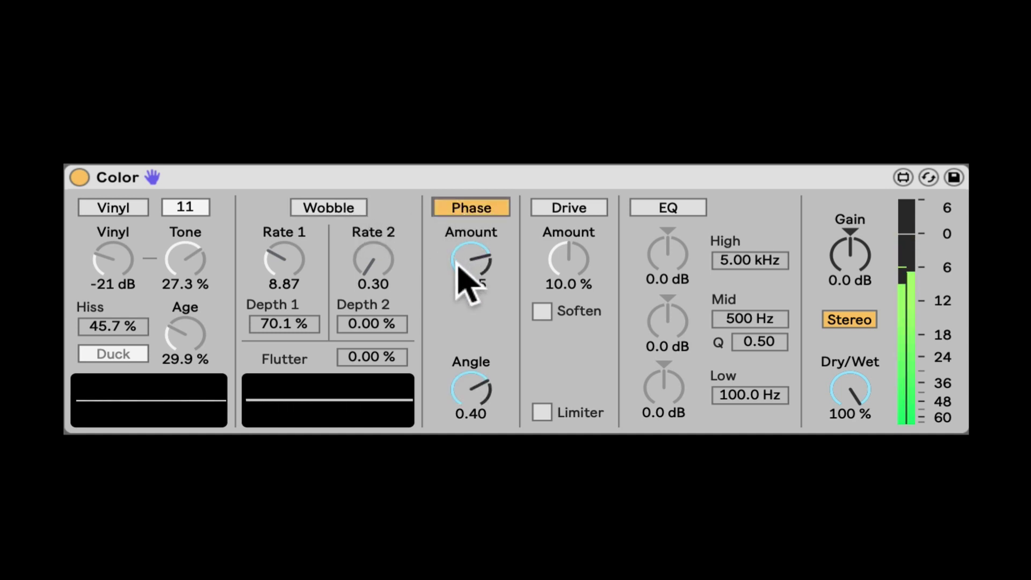
{"action": "left_click_drag", "start_coordinate": [460, 264], "coordinate": [461, 221]}
{"action": "left_click_drag", "start_coordinate": [466, 263], "coordinate": [466, 279]}
{"action": "left_click_drag", "start_coordinate": [467, 400], "coordinate": [472, 354]}
{"action": "left_click", "coordinate": [468, 211]}
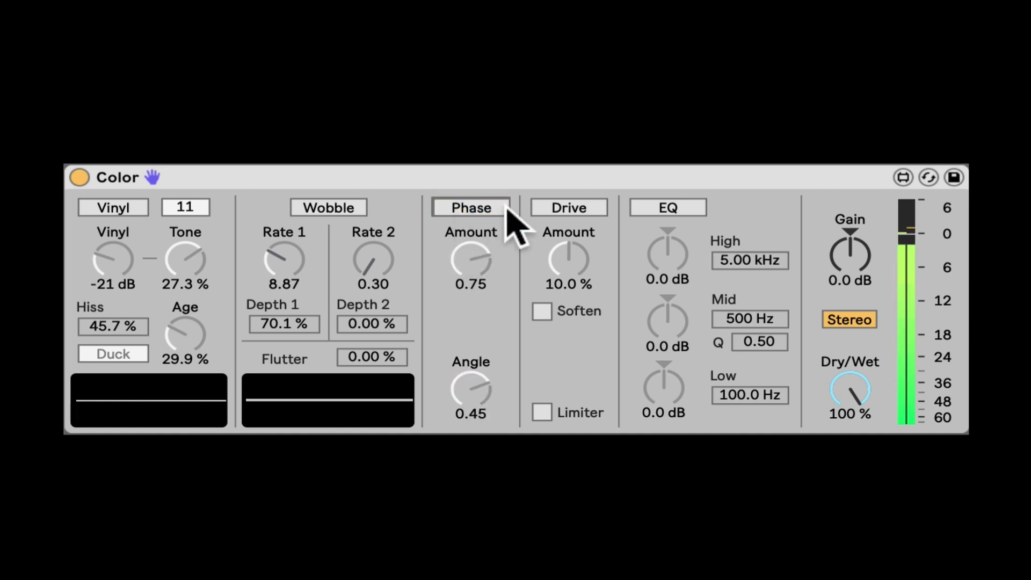
Turn on the Drive section, leave its Amount at 10.0% after trying higher values, and enable Soften.
{"action": "left_click", "coordinate": [572, 209]}
{"action": "left_click_drag", "start_coordinate": [565, 254], "coordinate": [565, 229]}
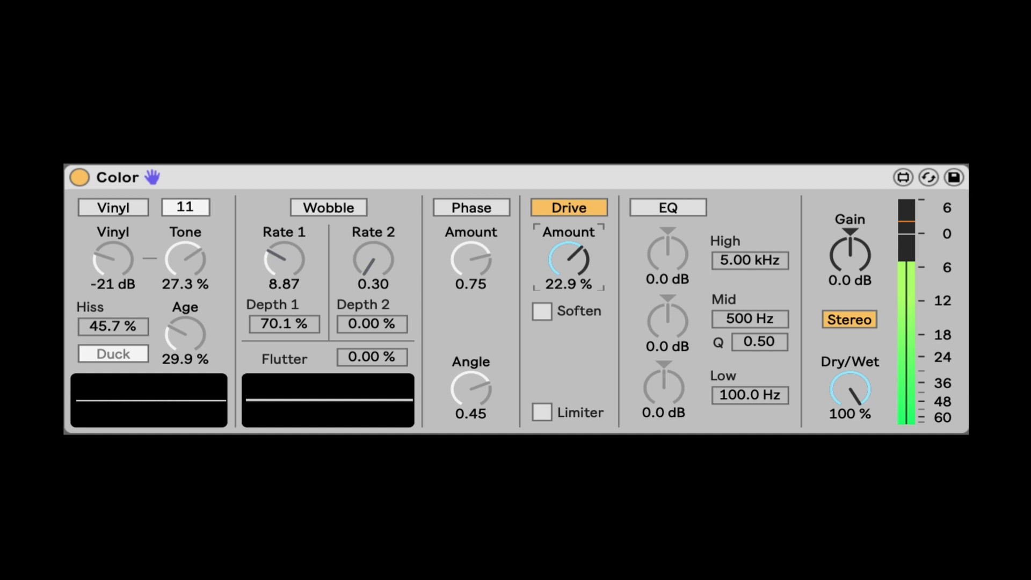
{"action": "left_click_drag", "start_coordinate": [565, 248], "coordinate": [564, 271]}
{"action": "left_click", "coordinate": [541, 311]}
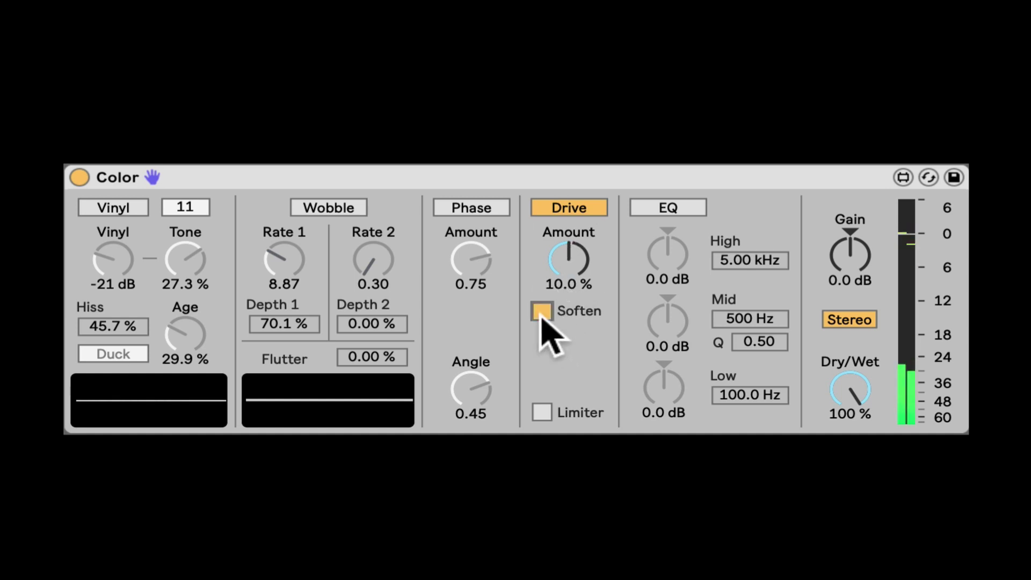
Raise the Drive Amount to 73.2% and compare the sound with Soften off and on.
{"action": "left_click_drag", "start_coordinate": [579, 263], "coordinate": [579, 251]}
{"action": "left_click", "coordinate": [549, 306]}
{"action": "left_click", "coordinate": [548, 305]}
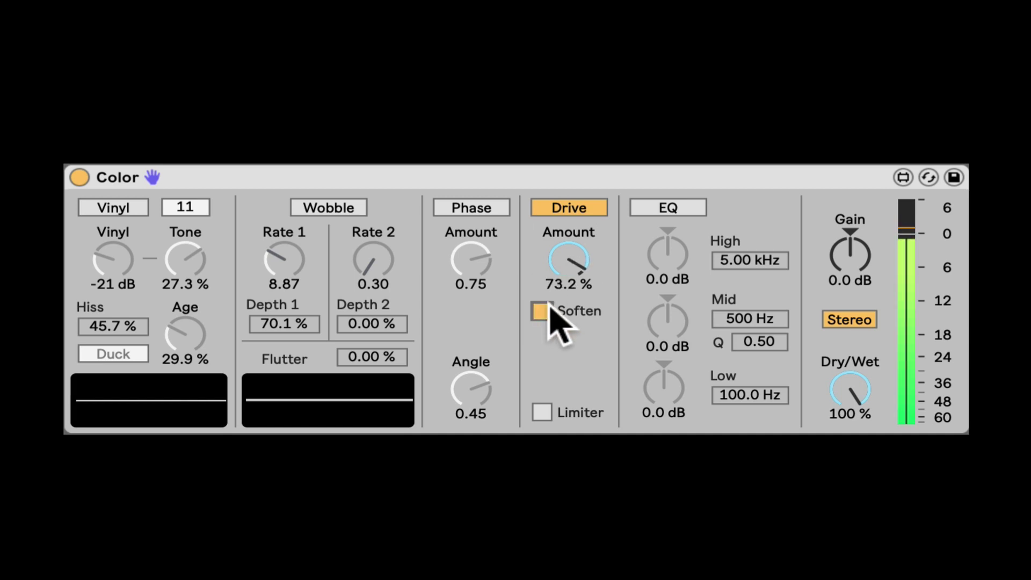
Enable the Drive section's Limiter and set the Drive Amount to 21.1%.
{"action": "left_click", "coordinate": [542, 412]}
{"action": "left_click_drag", "start_coordinate": [563, 281], "coordinate": [562, 336]}
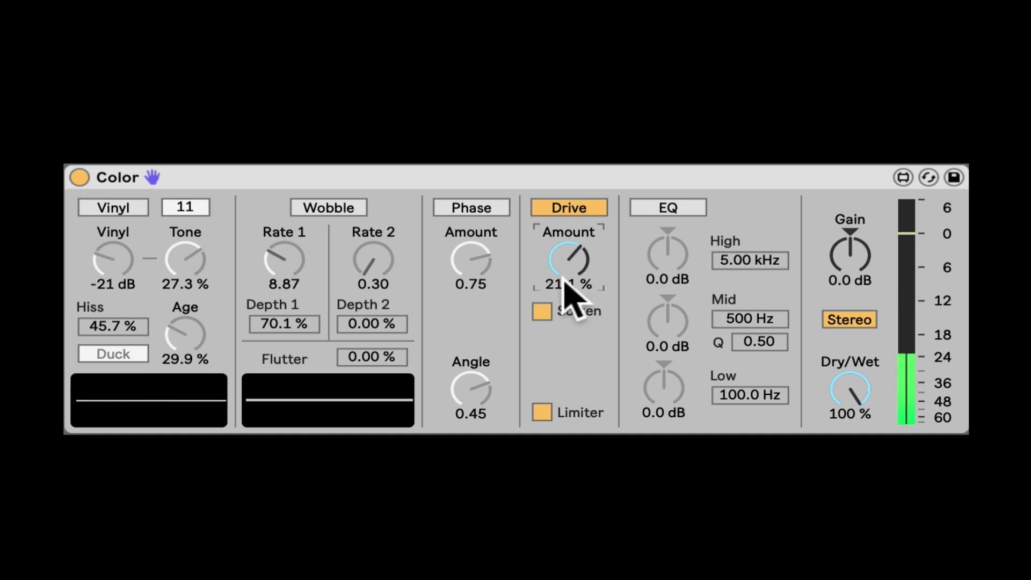
Turn on the EQ section, keep the High gain at 0.0 dB and boost the Mid gain to about 9.9 dB.
{"action": "left_click", "coordinate": [685, 210]}
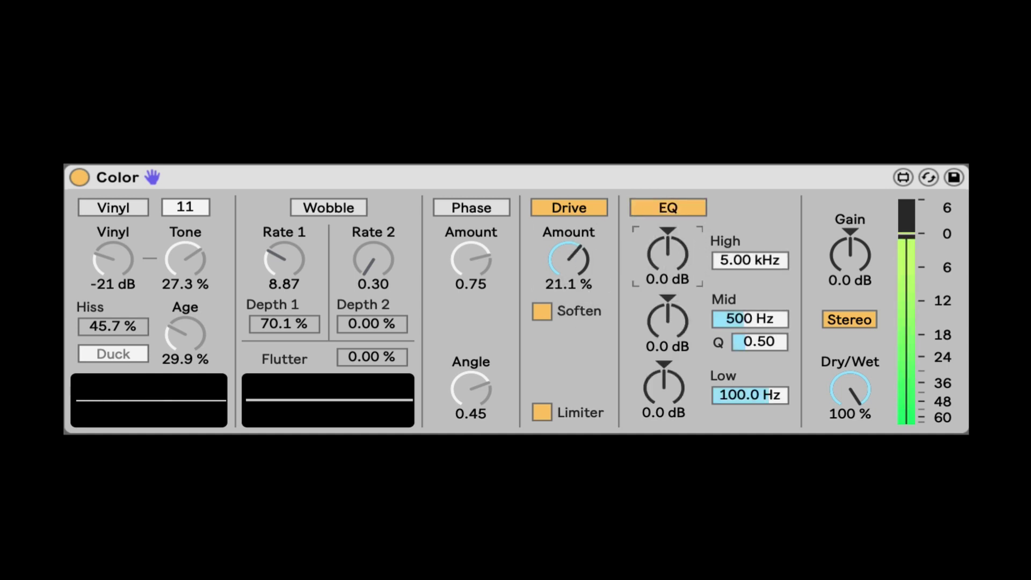
{"action": "double_click", "coordinate": [667, 249]}
{"action": "left_click_drag", "start_coordinate": [662, 317], "coordinate": [663, 283]}
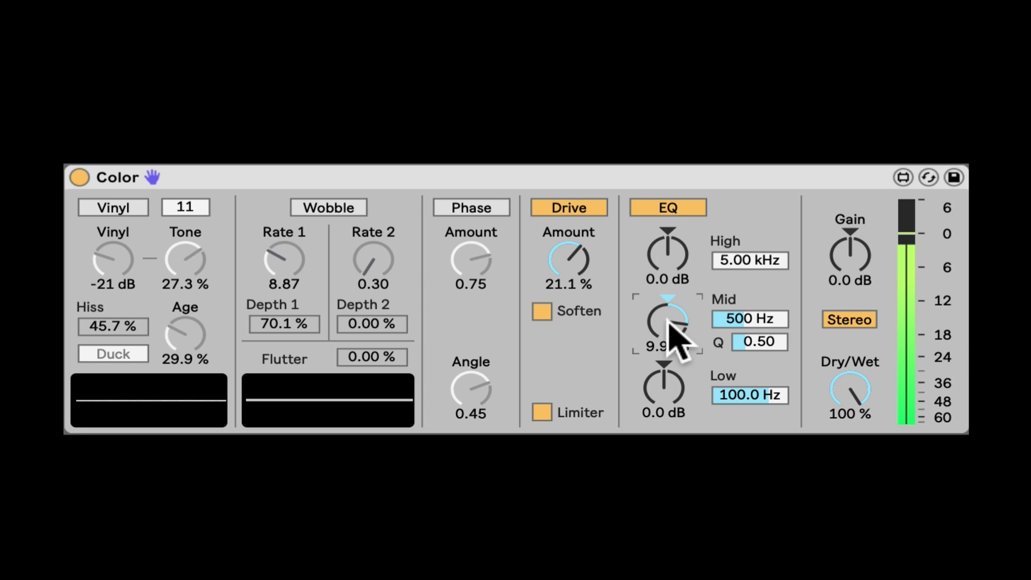
Reset the EQ Mid gain to 0.0 dB, then try a Low boost and reset the Low gain to 0.0 dB.
{"action": "double_click", "coordinate": [665, 319]}
{"action": "left_click_drag", "start_coordinate": [654, 384], "coordinate": [654, 356]}
{"action": "double_click", "coordinate": [664, 389]}
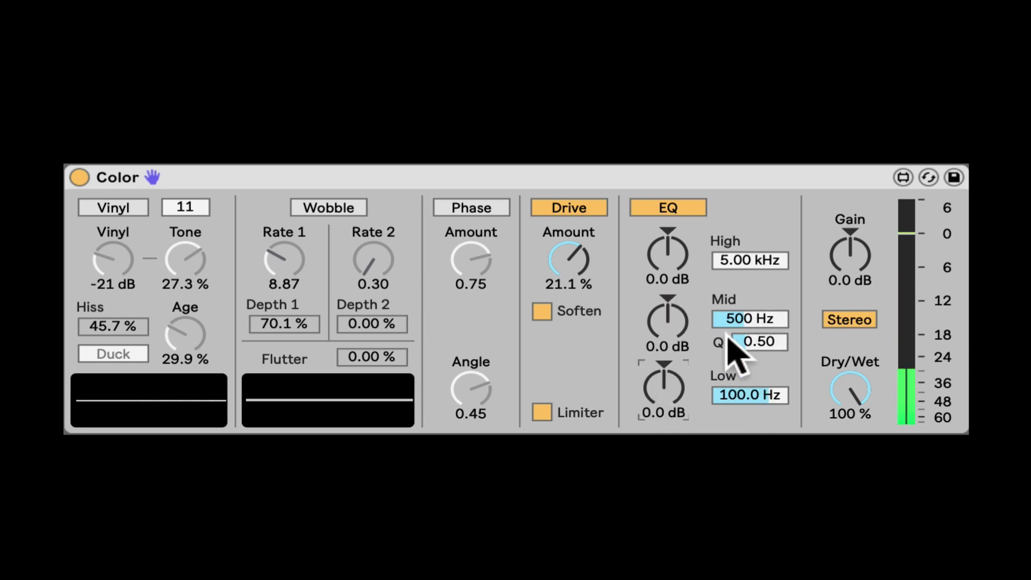
Try the output controls: raise Gain to 12 dB and return it to 0.0 dB, and test Stereo and a lower Dry/Wet.
{"action": "left_click", "coordinate": [852, 248]}
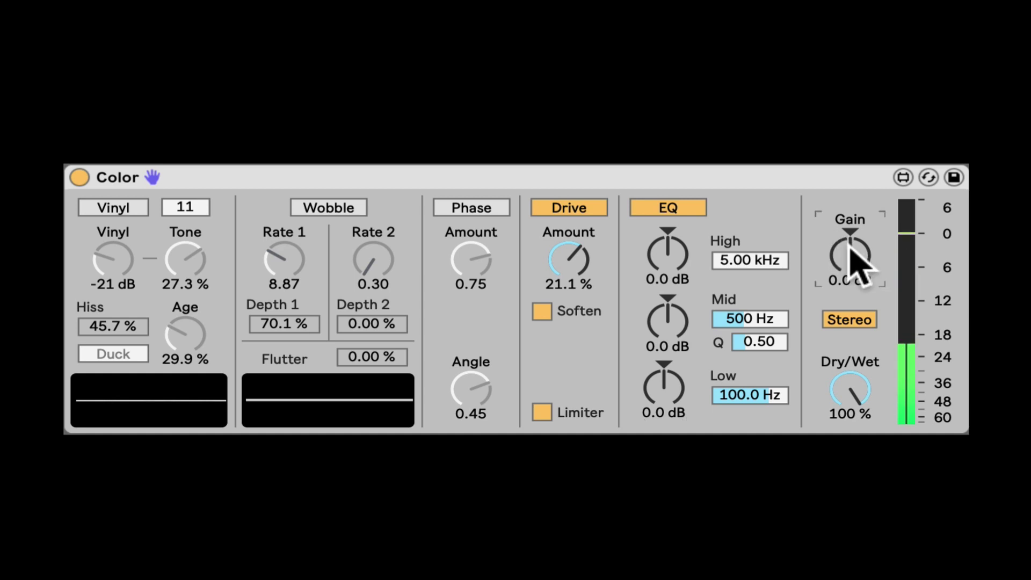
{"action": "left_click_drag", "start_coordinate": [845, 254], "coordinate": [845, 230]}
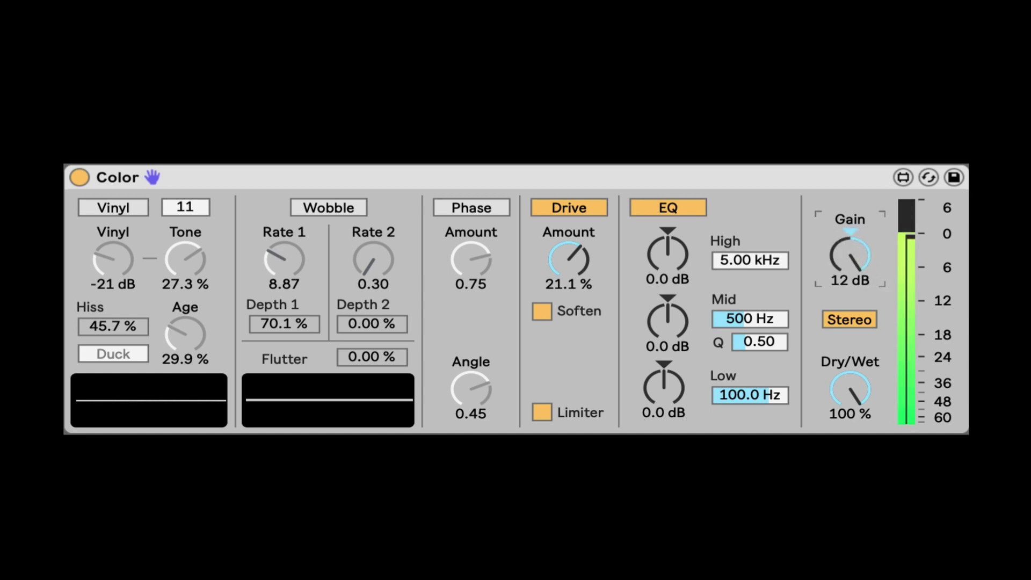
{"action": "left_click_drag", "start_coordinate": [850, 253], "coordinate": [851, 268]}
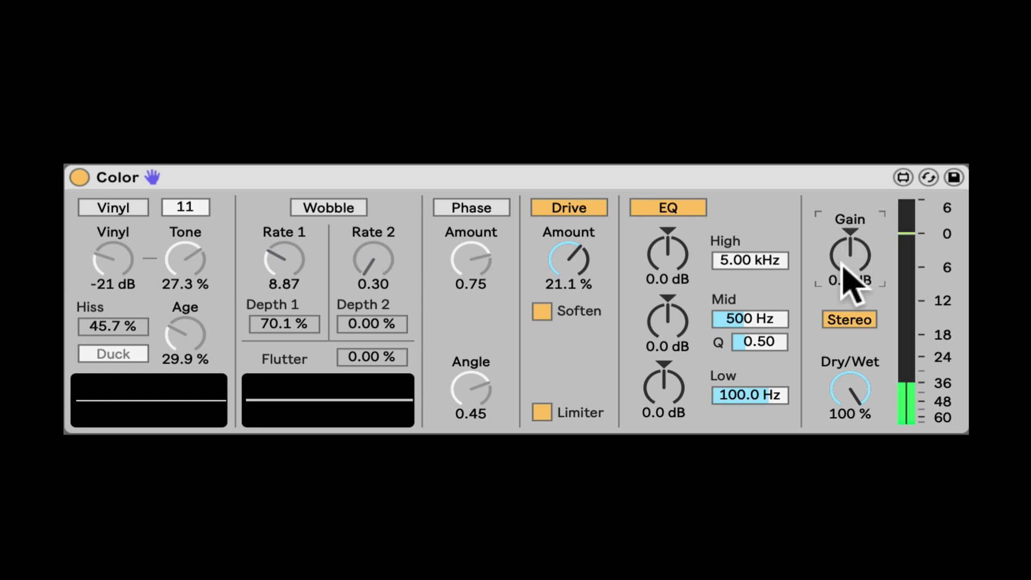
{"action": "left_click", "coordinate": [848, 322]}
{"action": "left_click_drag", "start_coordinate": [840, 392], "coordinate": [840, 424]}
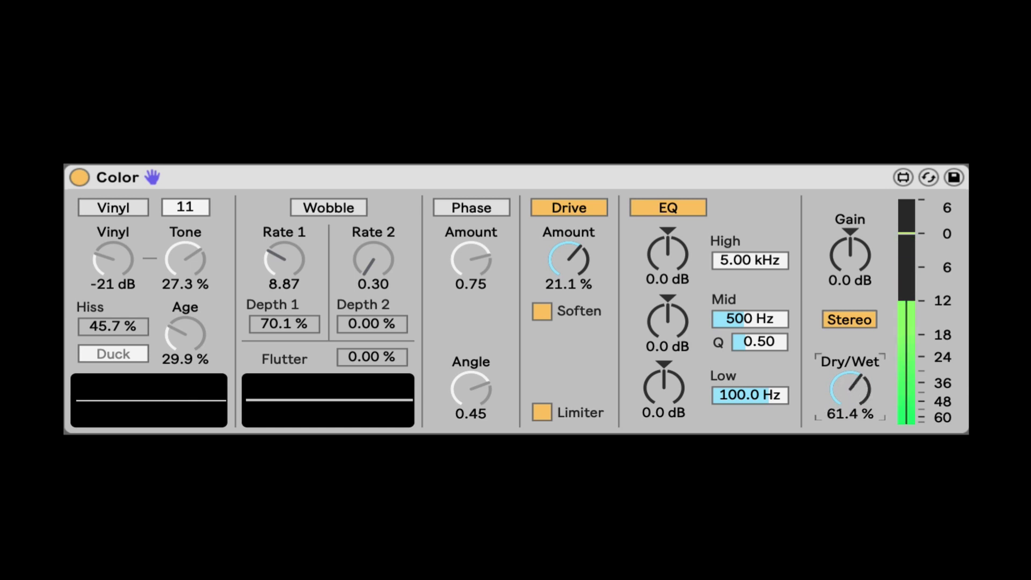
Turn on the Phase, Wobble and Vinyl sections, and set Wobble Rate 1 to 6.47 and Rate 2 to 2.42.
{"action": "left_click", "coordinate": [454, 209]}
{"action": "left_click", "coordinate": [323, 208]}
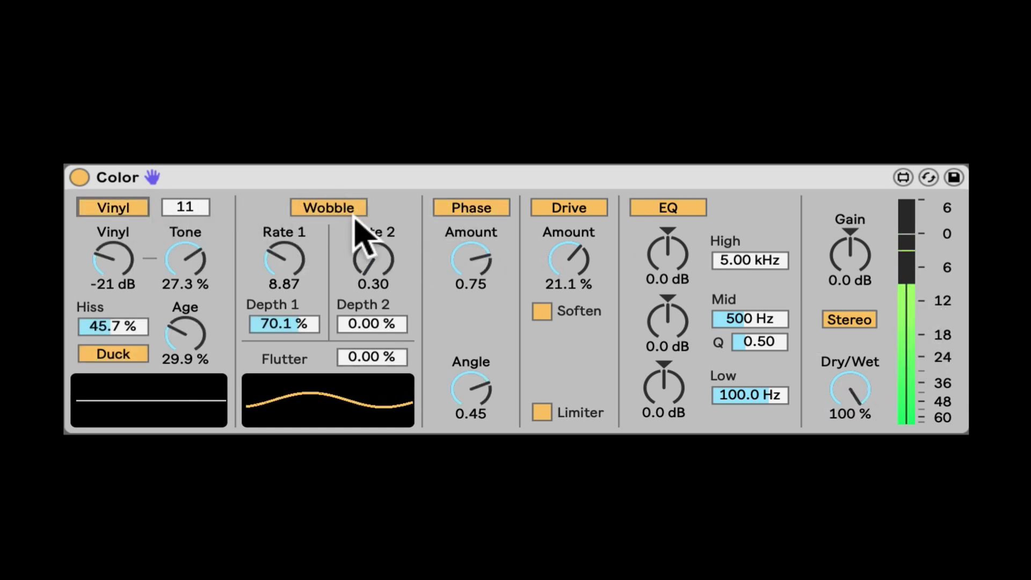
{"action": "left_click_drag", "start_coordinate": [295, 265], "coordinate": [295, 284]}
{"action": "left_click_drag", "start_coordinate": [392, 258], "coordinate": [392, 242]}
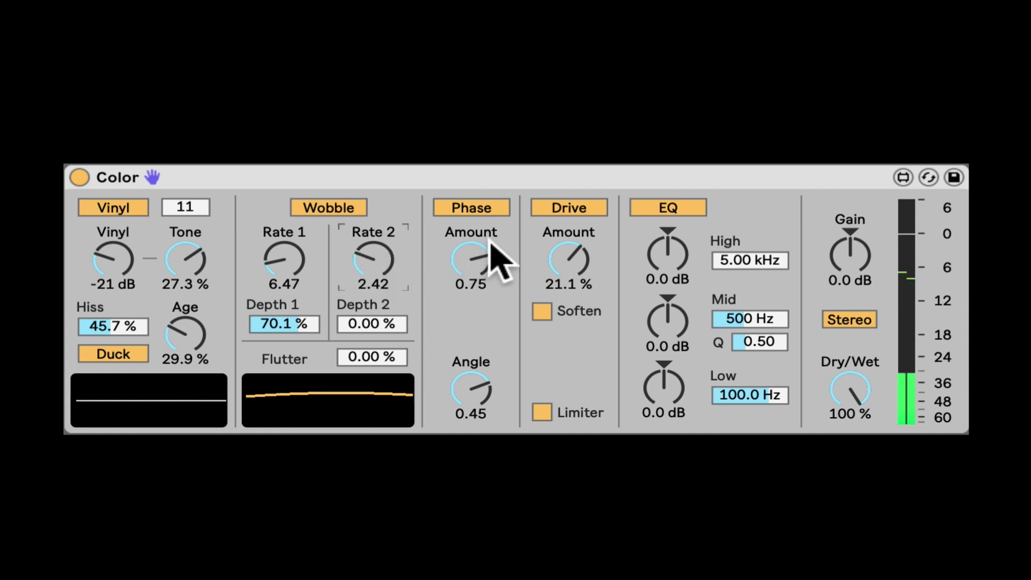
Try different Phase and Drive Amounts, including 0.41 with 30.2%, and leave Phase at 0.24 and Drive at 14.4%.
{"action": "left_click_drag", "start_coordinate": [476, 258], "coordinate": [477, 215]}
{"action": "left_click_drag", "start_coordinate": [581, 247], "coordinate": [581, 280]}
{"action": "left_click_drag", "start_coordinate": [479, 260], "coordinate": [479, 313]}
{"action": "left_click_drag", "start_coordinate": [574, 272], "coordinate": [573, 250]}
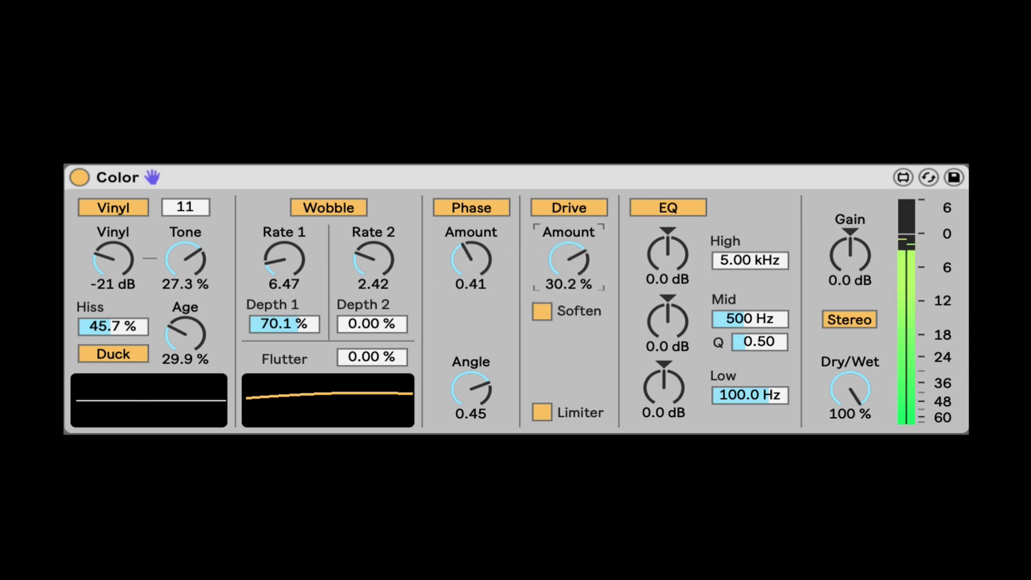
{"action": "left_click_drag", "start_coordinate": [495, 253], "coordinate": [495, 279]}
{"action": "left_click_drag", "start_coordinate": [559, 265], "coordinate": [559, 309]}
Set Wobble Rate 1 to 8.24 and adjust the Vinyl section to a -15 dB level with Tone at 6.15%.
{"action": "left_click_drag", "start_coordinate": [284, 259], "coordinate": [284, 244]}
{"action": "left_click_drag", "start_coordinate": [114, 260], "coordinate": [114, 248]}
{"action": "left_click", "coordinate": [170, 267]}
{"action": "left_click_drag", "start_coordinate": [170, 266], "coordinate": [170, 269]}
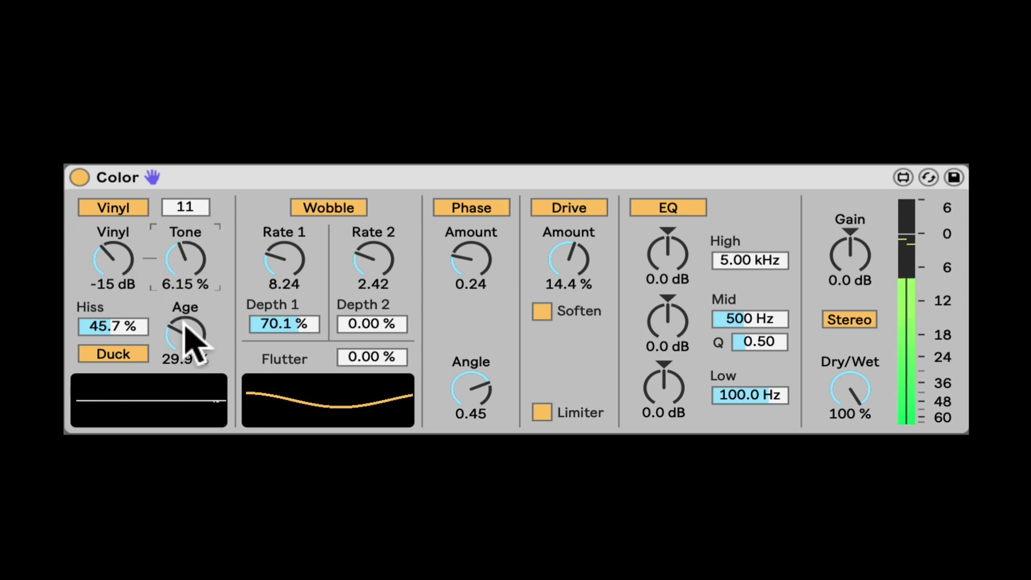